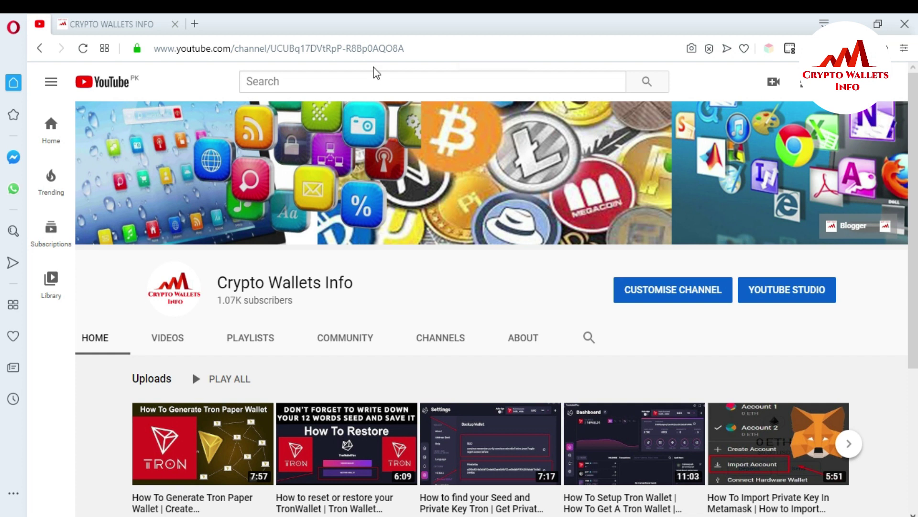
Open the Crypto Wallets Info website and examine the Tron paper wallet article on its home page.
left_click(111, 15)
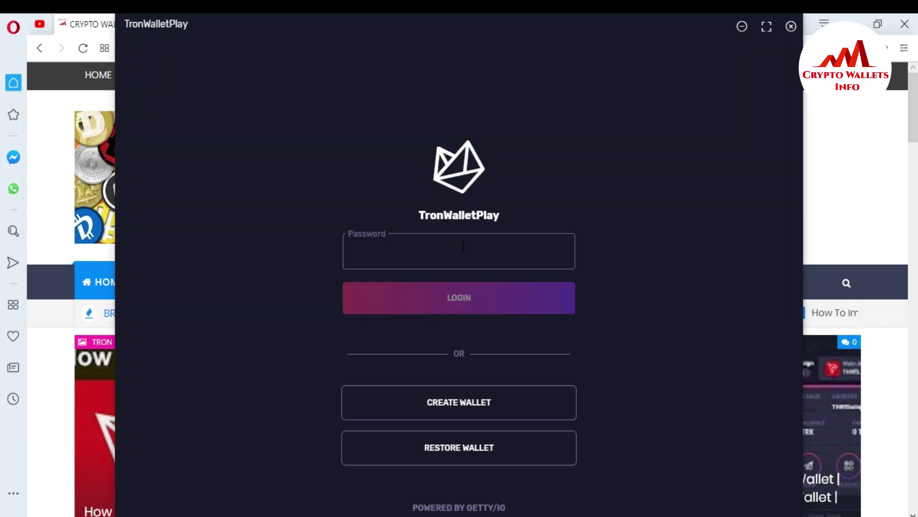
left_click(452, 249)
left_click(791, 27)
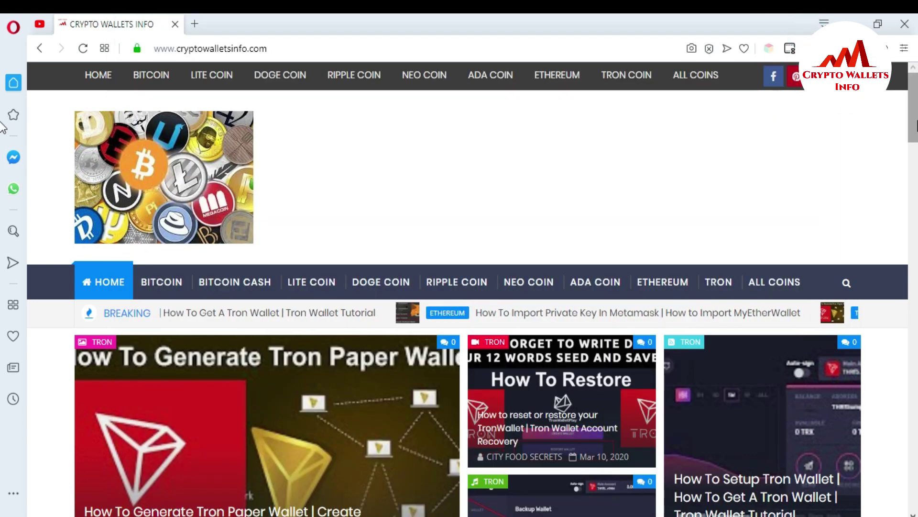
key("Page_Down")
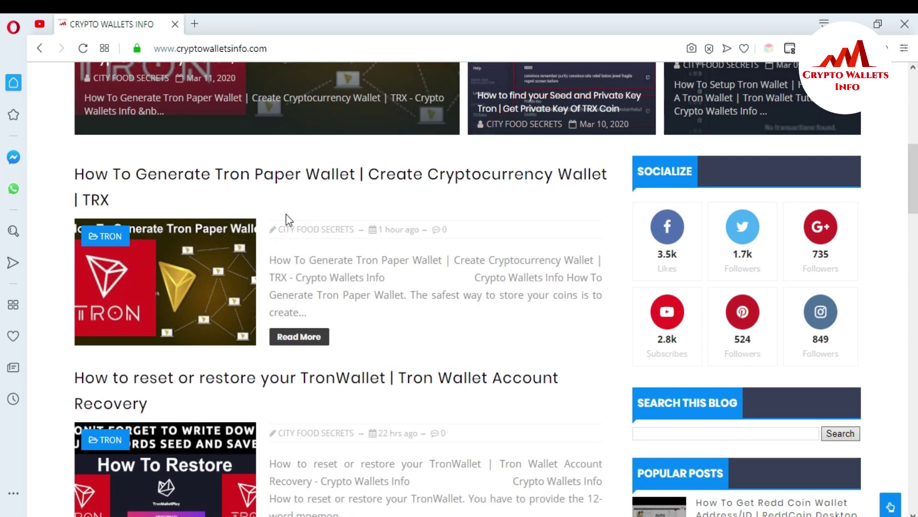
mouse_move(387, 235)
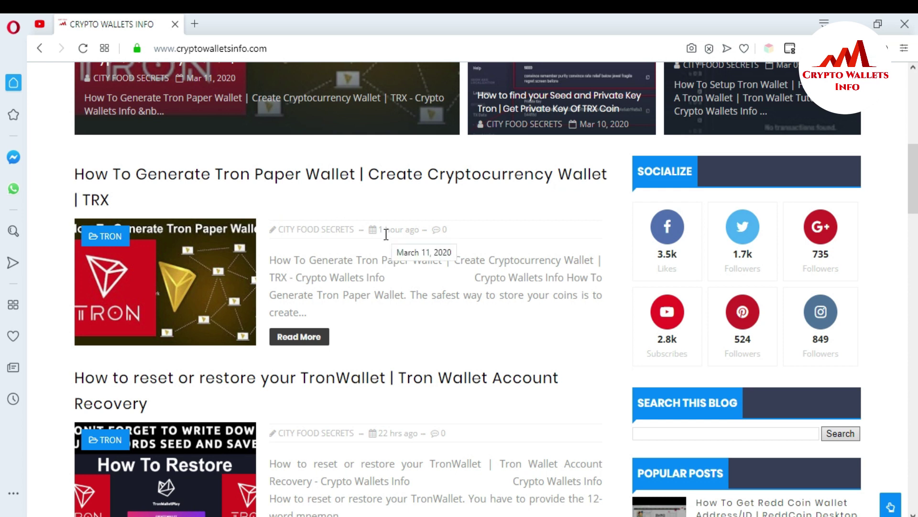
Search Google for tronpaperwallet.org in a new browser tab and open the site's Tron wallet generator page with its public address and private key.
left_click(199, 26)
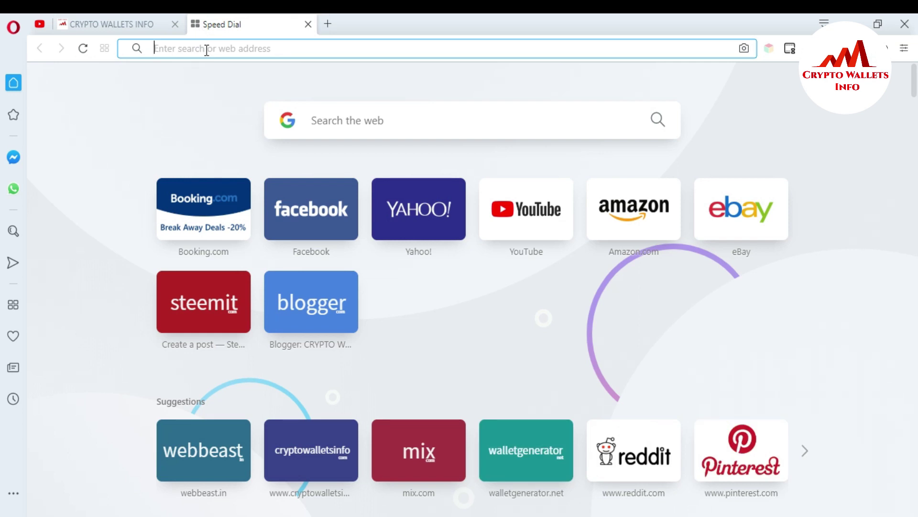
type("google.com")
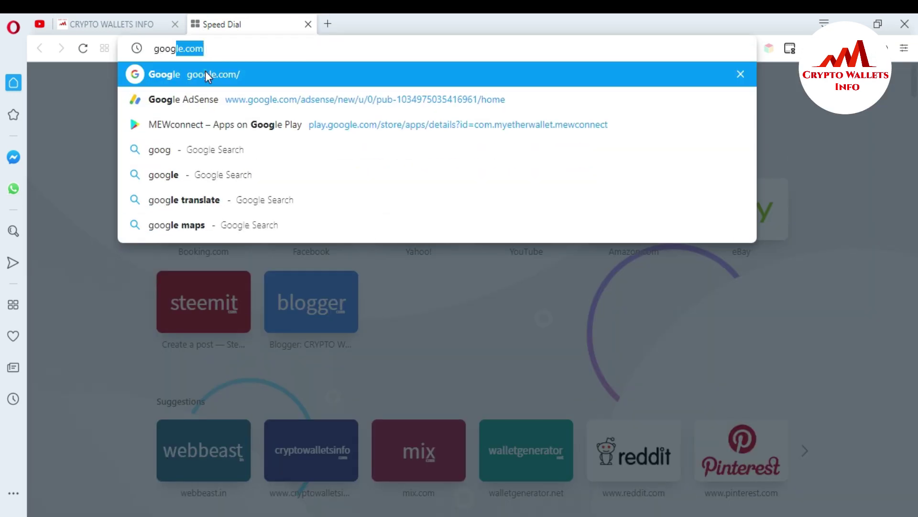
left_click(205, 72)
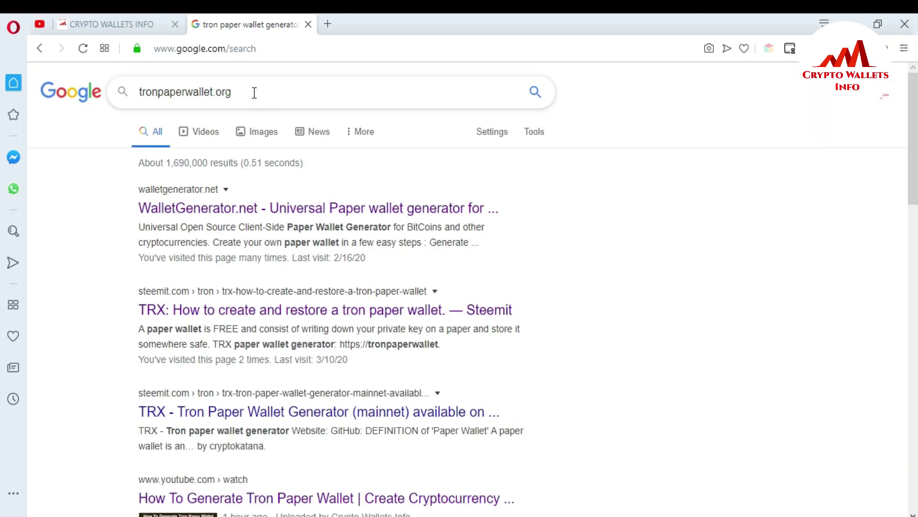
key("Return")
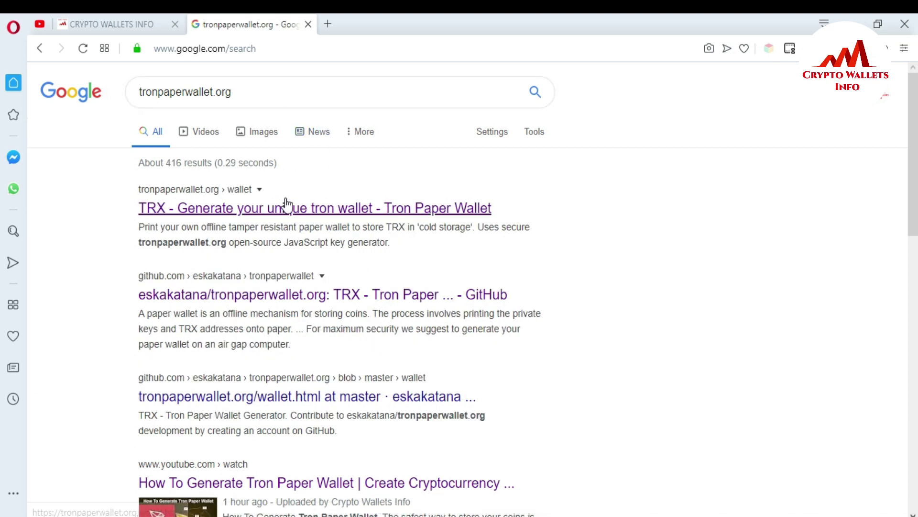
left_click(233, 211)
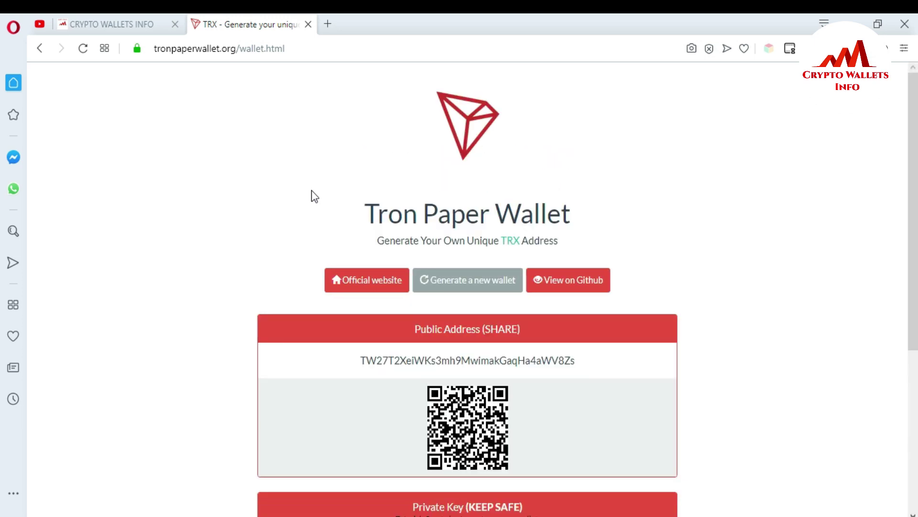
scroll(2, 259, "down", 3)
scroll(2, 260, "down", 2)
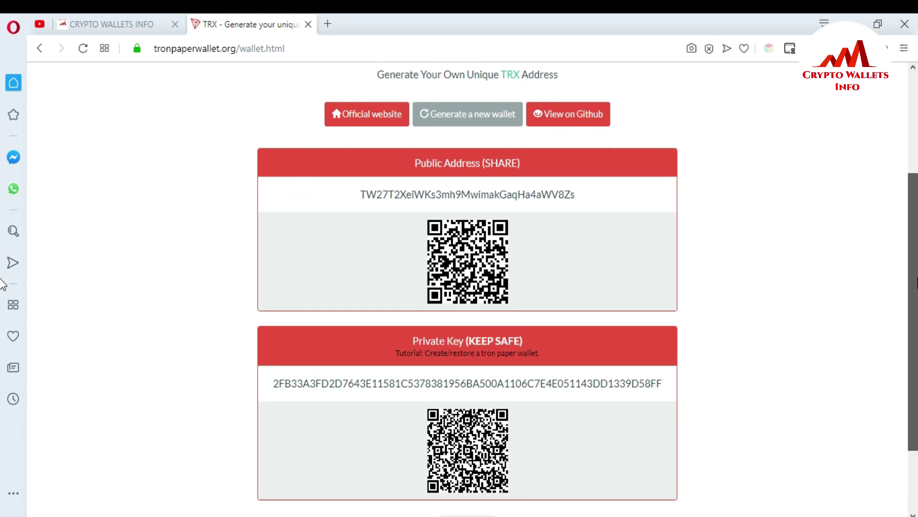
scroll(2, 260, "up", 2)
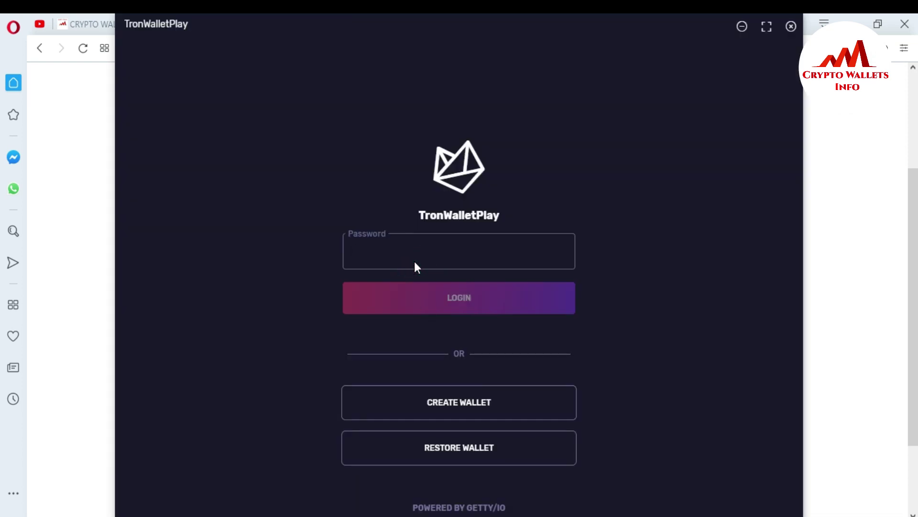
Switch to TronWalletPlay and log in with the wallet password.
left_click(398, 255)
type("****")
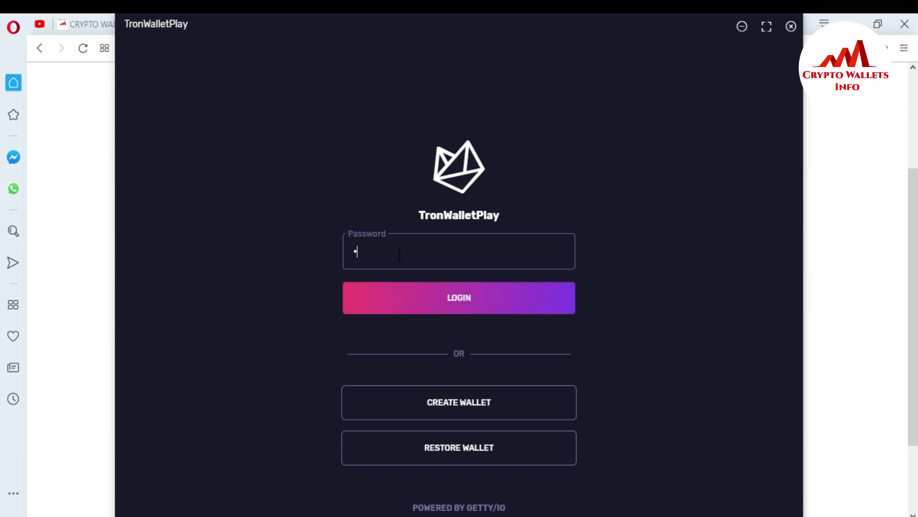
type("*******")
left_click(453, 300)
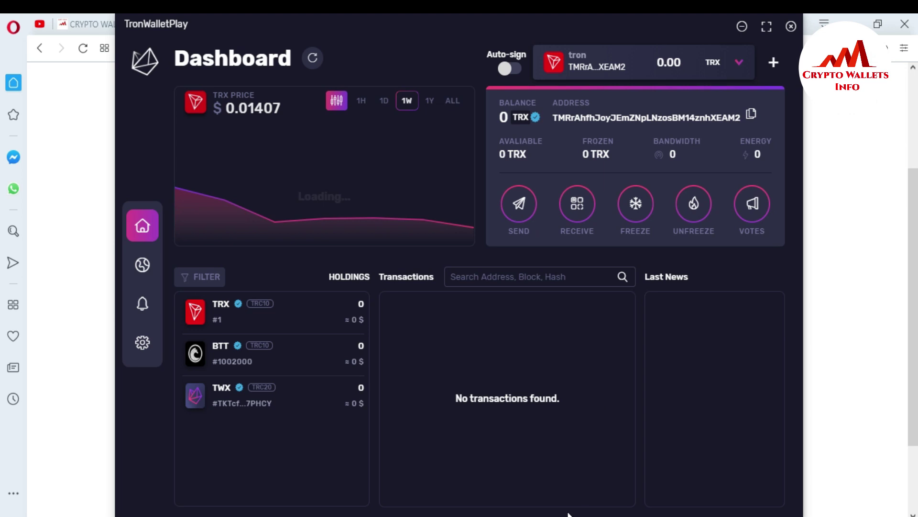
Open the Import Key form for adding another account to TronWalletPlay.
left_click(870, 176)
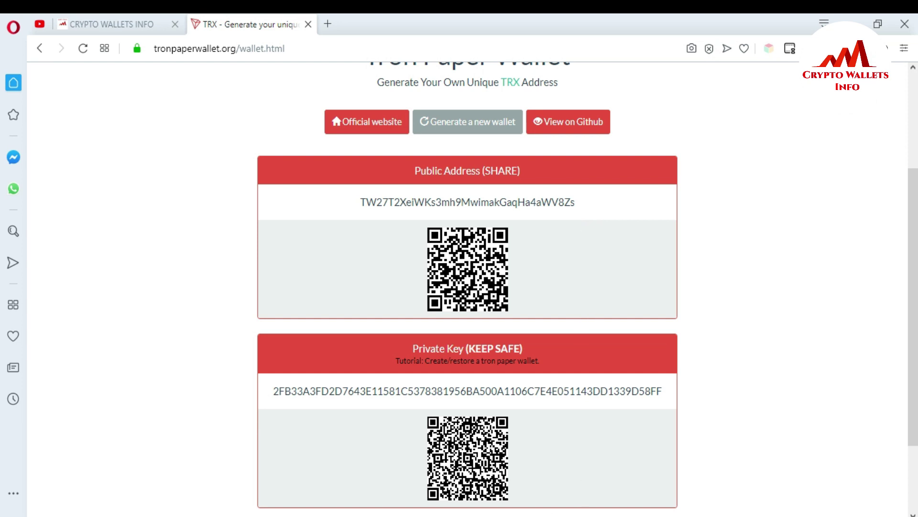
key("alt+Tab")
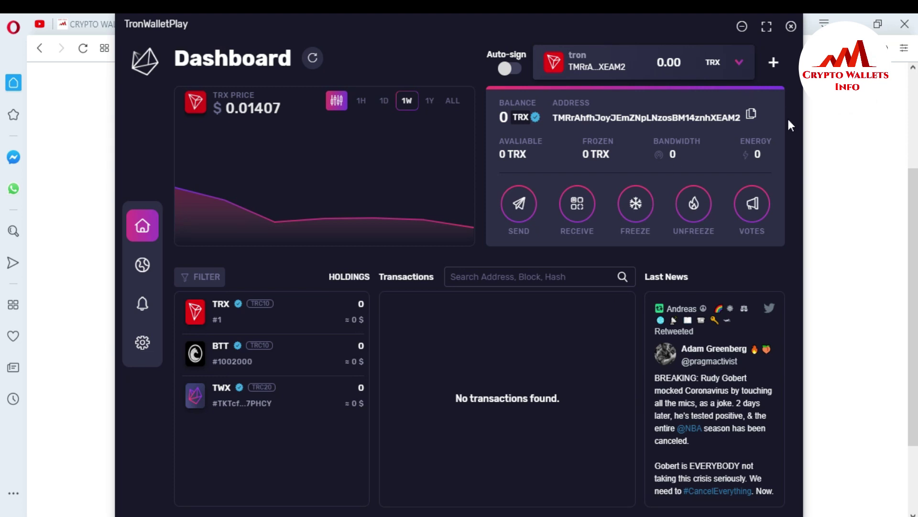
left_click(773, 63)
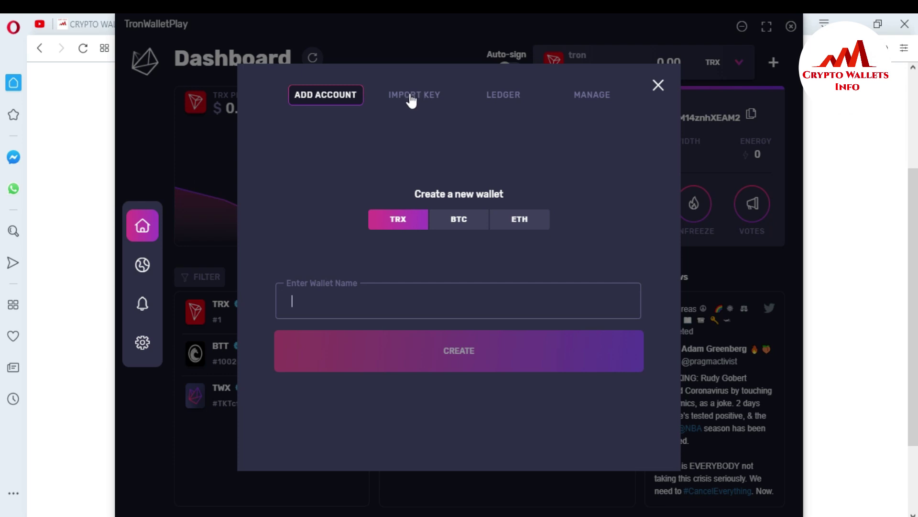
left_click(419, 100)
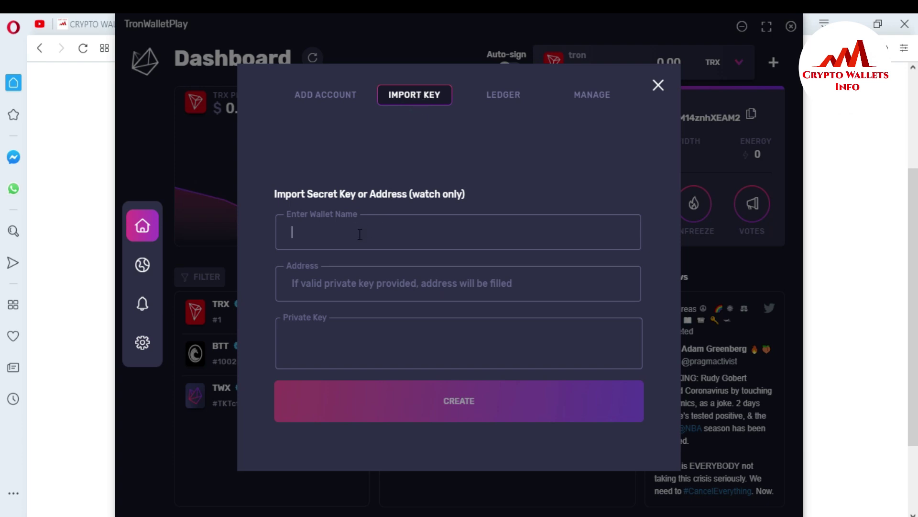
Copy the private key from the Tron paper wallet page and paste it into the import form's Private Key field.
left_click(360, 234)
left_click(311, 238)
left_click(353, 351)
left_click(345, 339)
left_click(836, 251)
left_click_drag(272, 392, 651, 400)
key("ctrl+v")
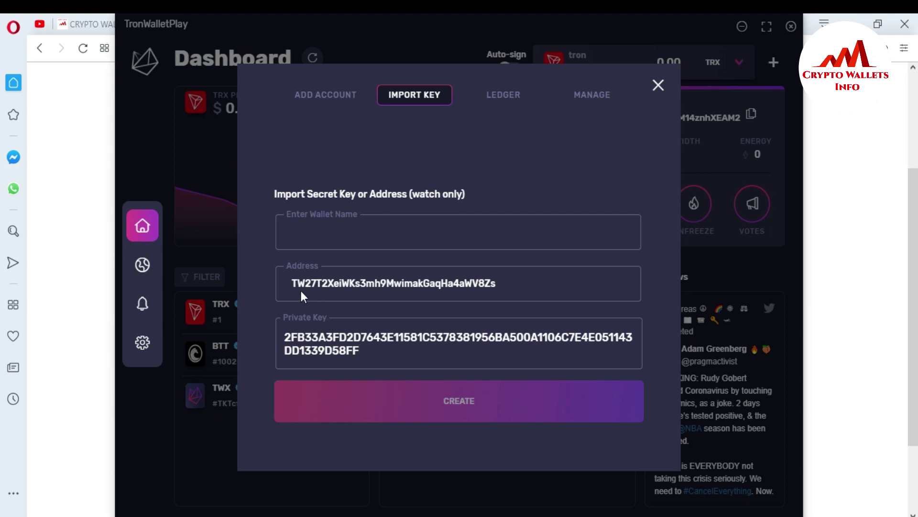
Compare the address in the import form with the public address on the Tron paper wallet page.
left_click_drag(292, 283, 497, 285)
left_click(849, 238)
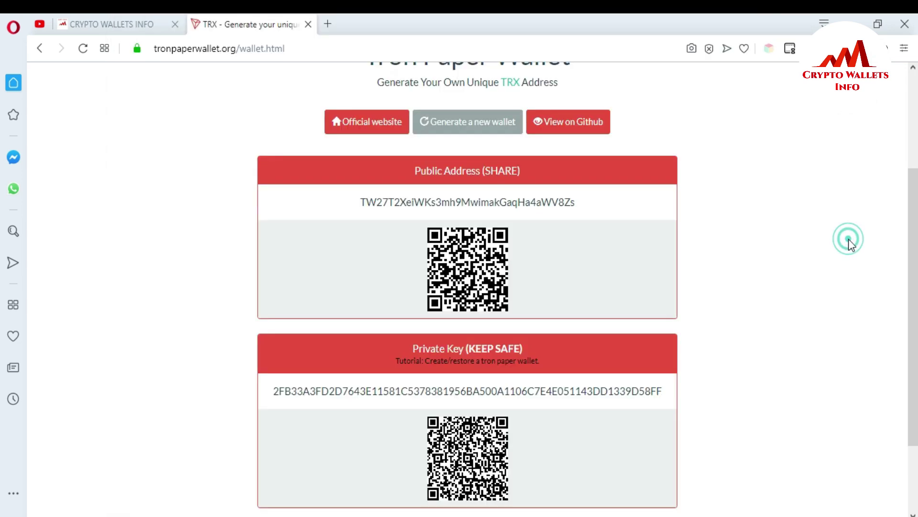
left_click_drag(363, 213, 578, 215)
key("ctrl+c")
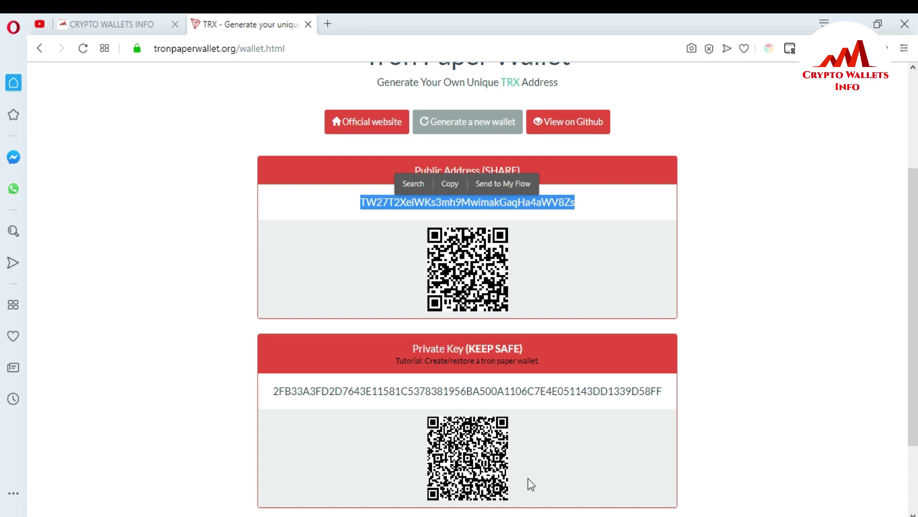
key("alt+Tab")
key("ctrl+v")
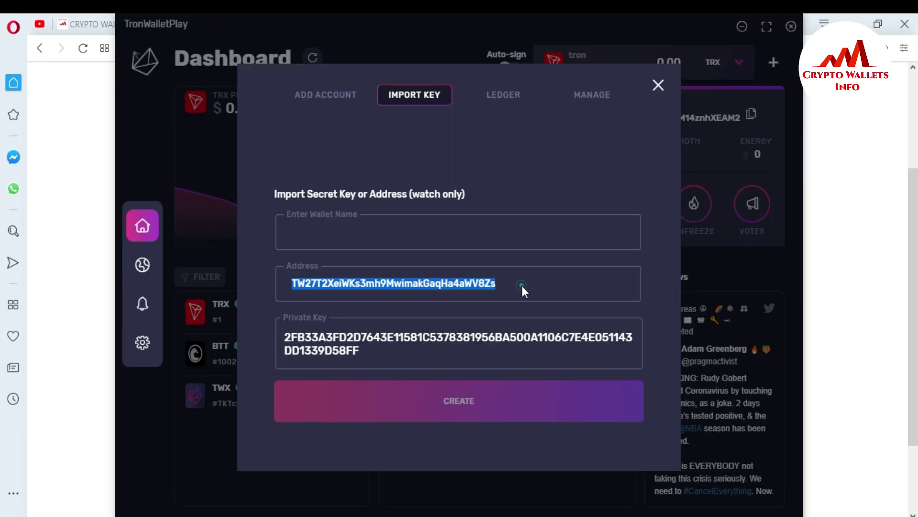
left_click(521, 286)
Name the imported wallet TRX, create it, and confirm the authentication with the wallet password.
left_click(407, 227)
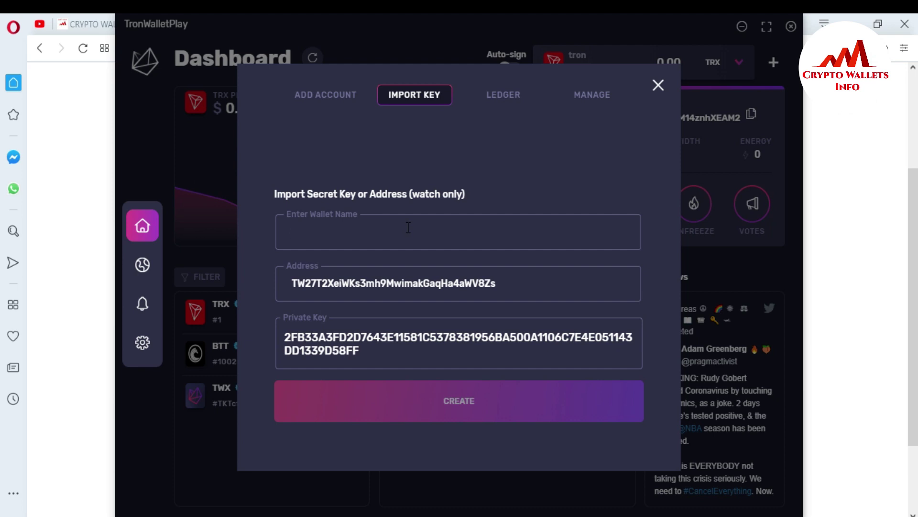
type("TRX")
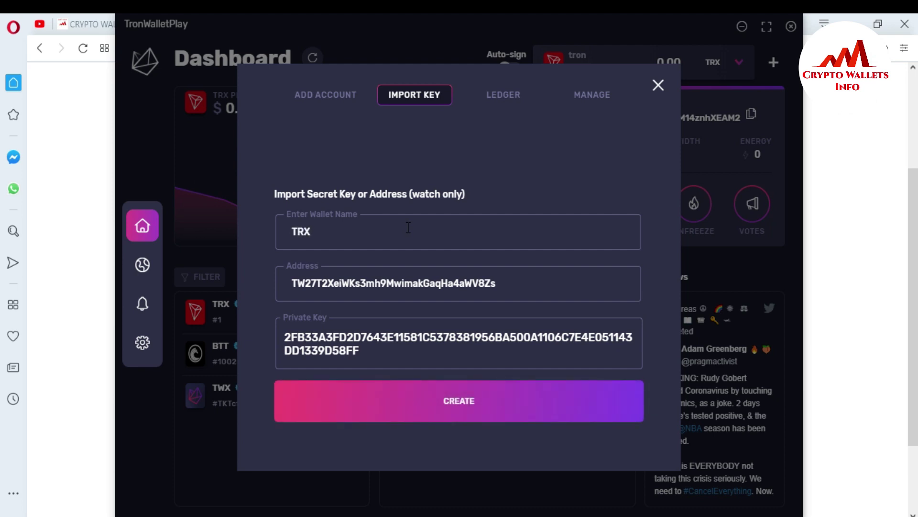
left_click(460, 405)
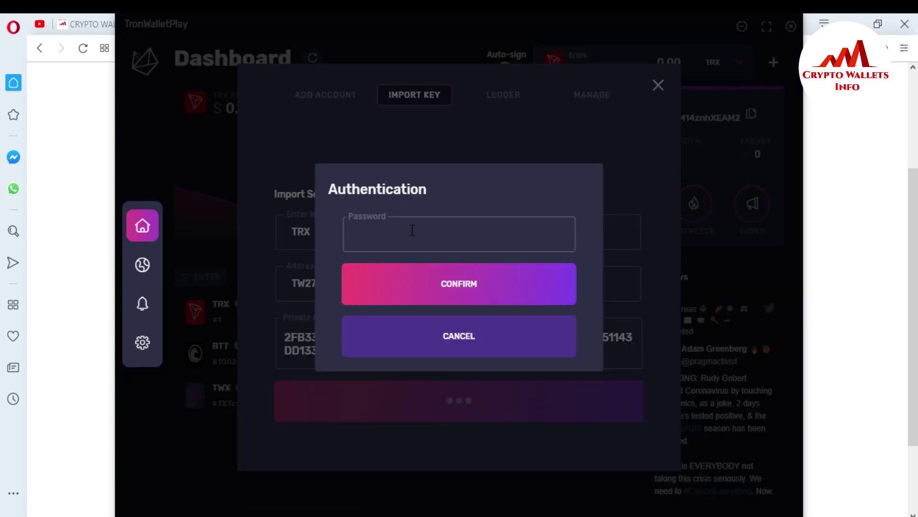
left_click(412, 233)
type("•••••••••••")
left_click(448, 292)
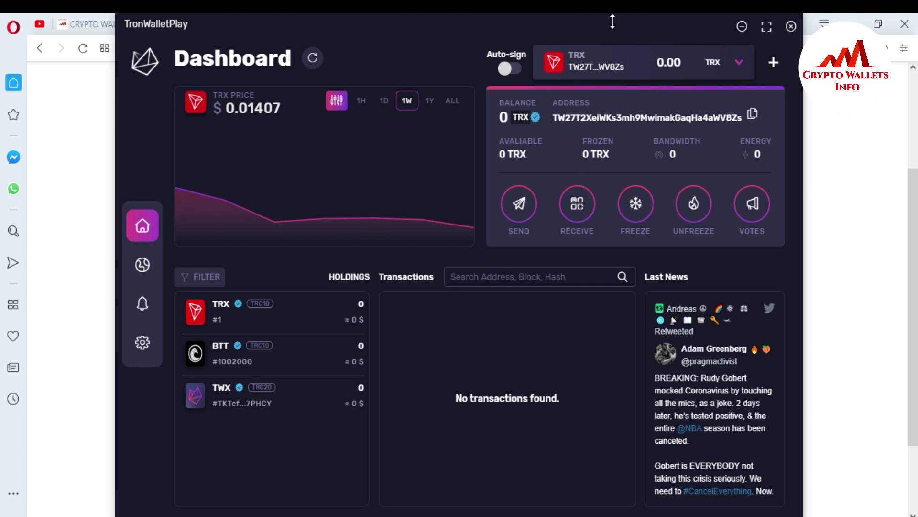
Check the imported account's address on the dashboard against the public address on the Tron paper wallet page.
left_click_drag(604, 25, 526, 29)
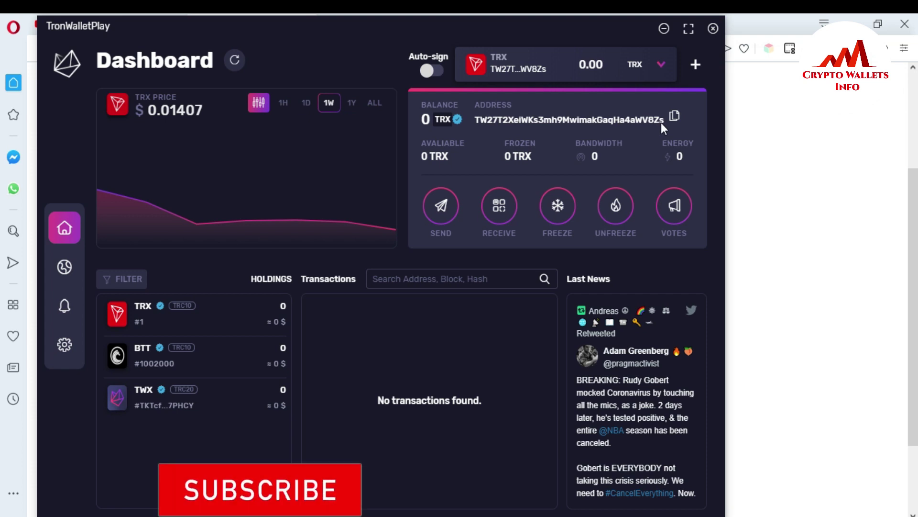
left_click(765, 173)
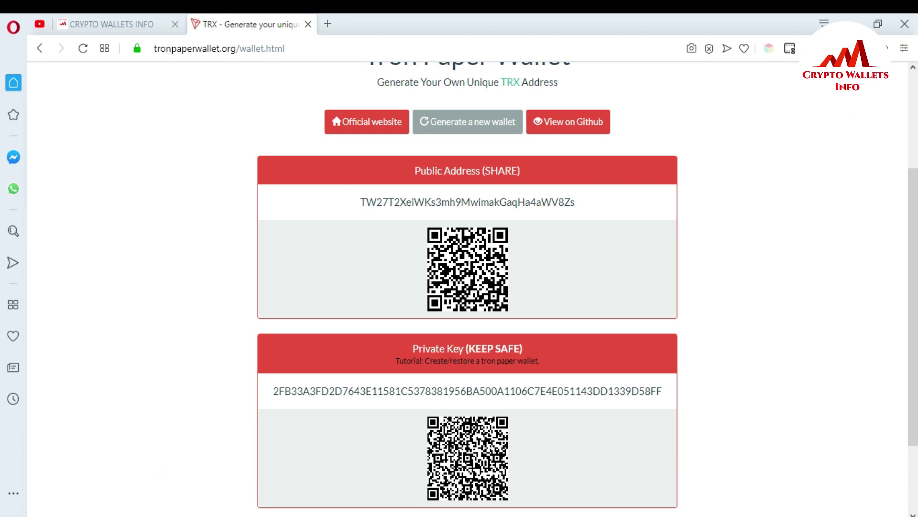
key("alt+Tab")
left_click_drag(478, 29, 549, 31)
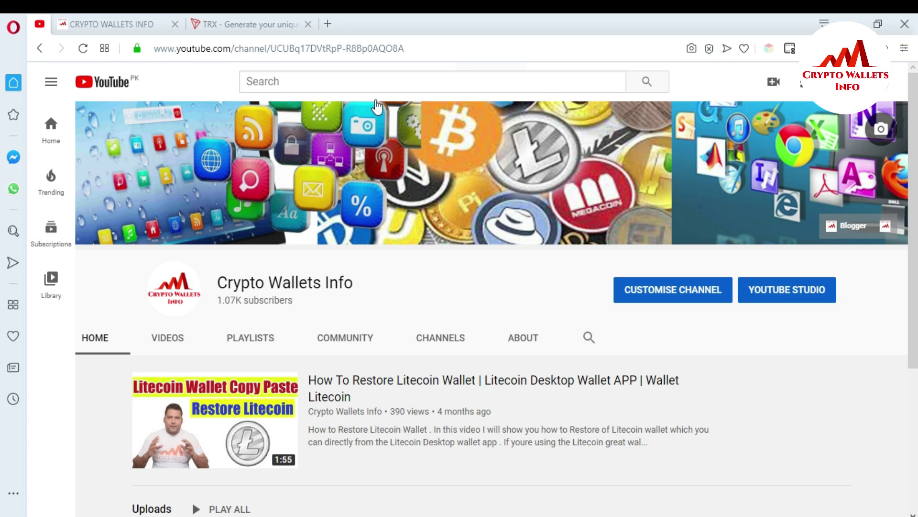
Return to the start of the Crypto Wallets Info home page in the browser.
left_click(86, 22)
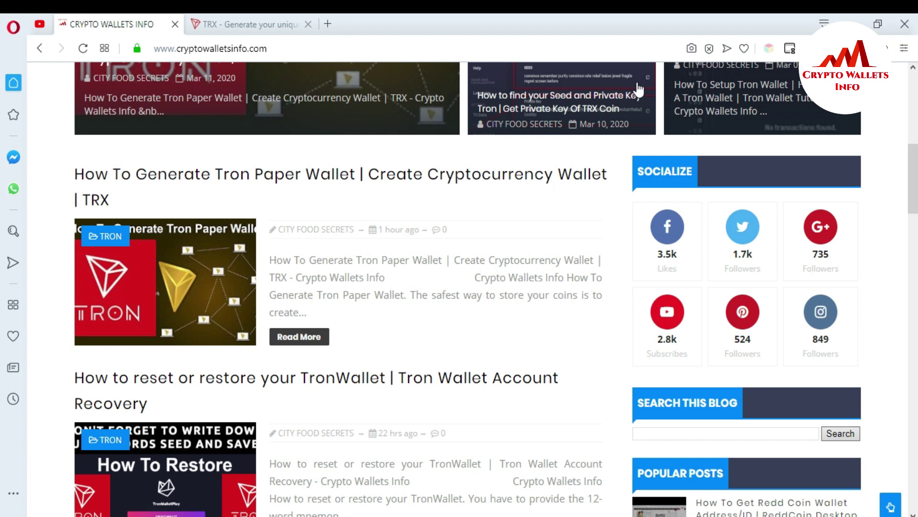
key("Home")
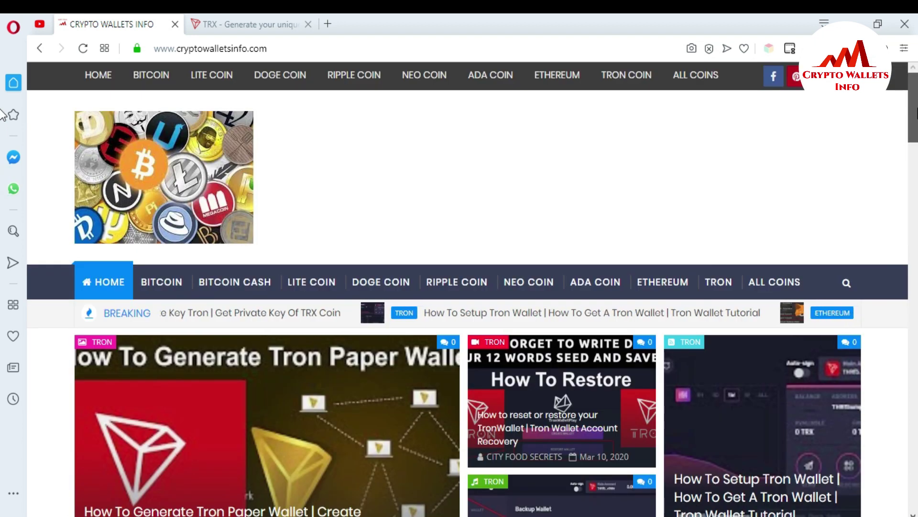